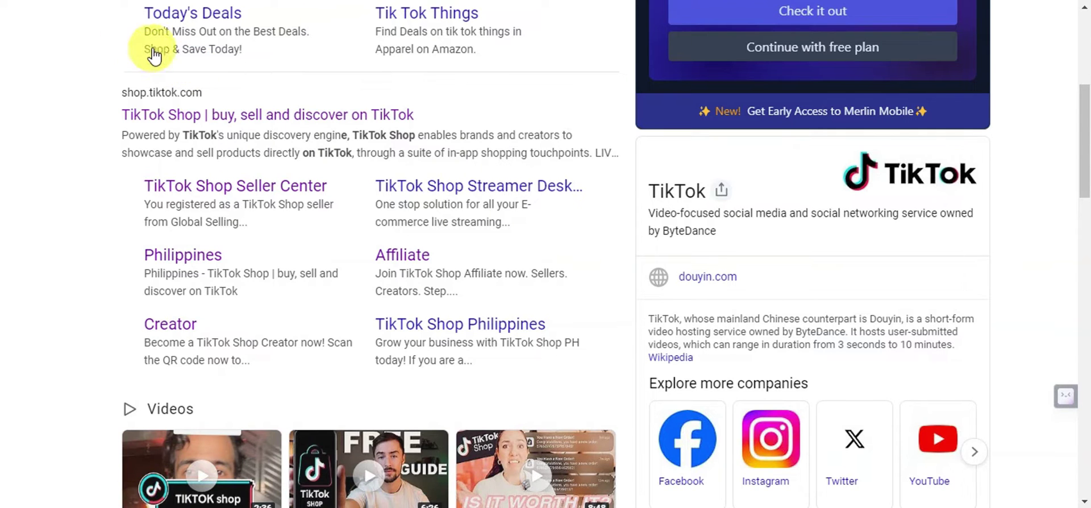
Open the TikTok Shop result from the Google search results
click(393, 124)
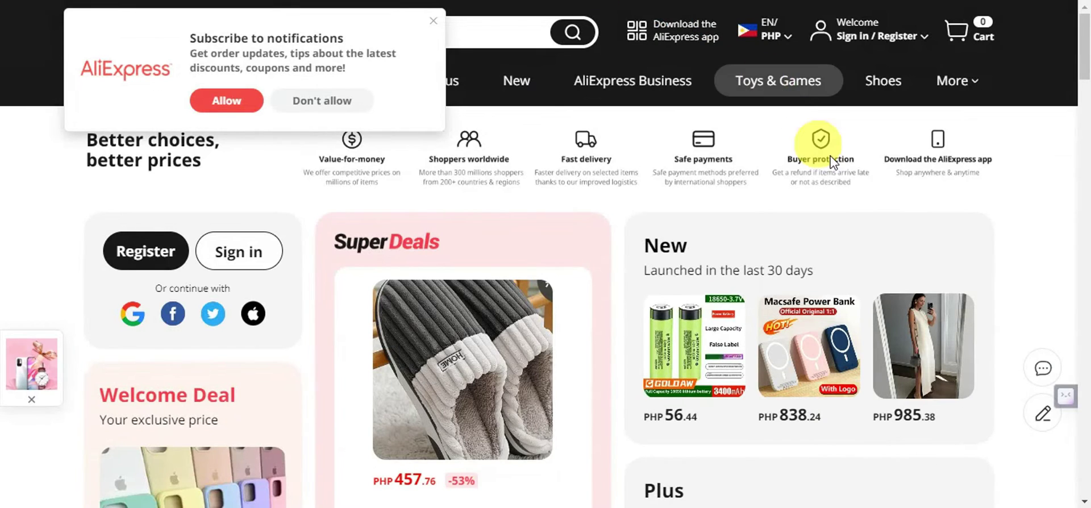
Dismiss the AliExpress notifications prompt and look over the homepage deals and sign-in options
click(433, 20)
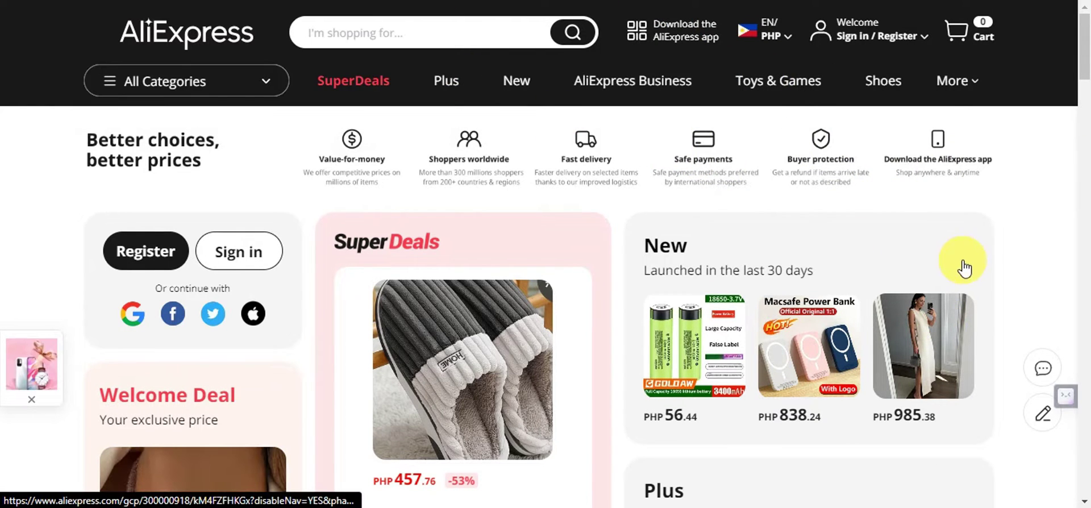
scroll(969, 270, down, 10)
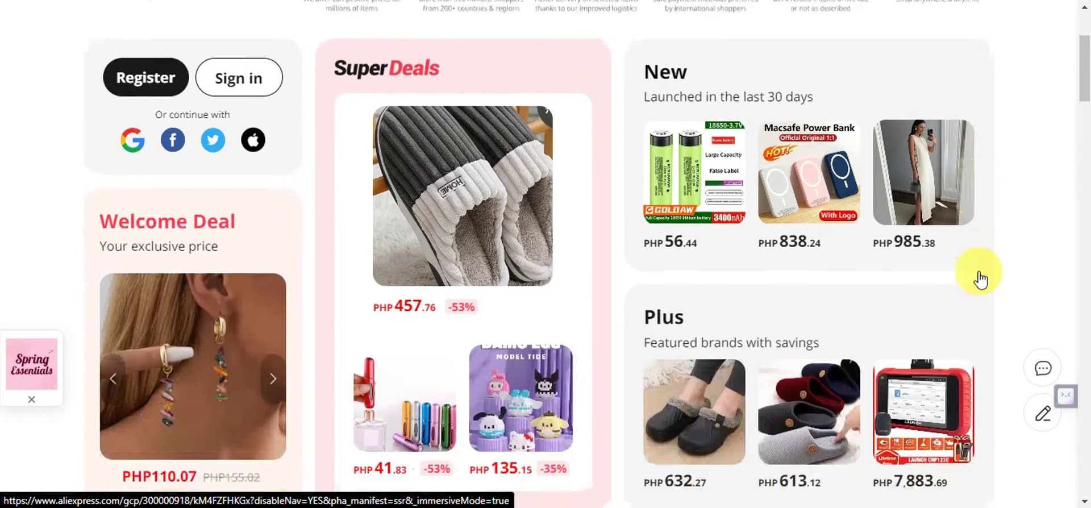
scroll(981, 278, up, 10)
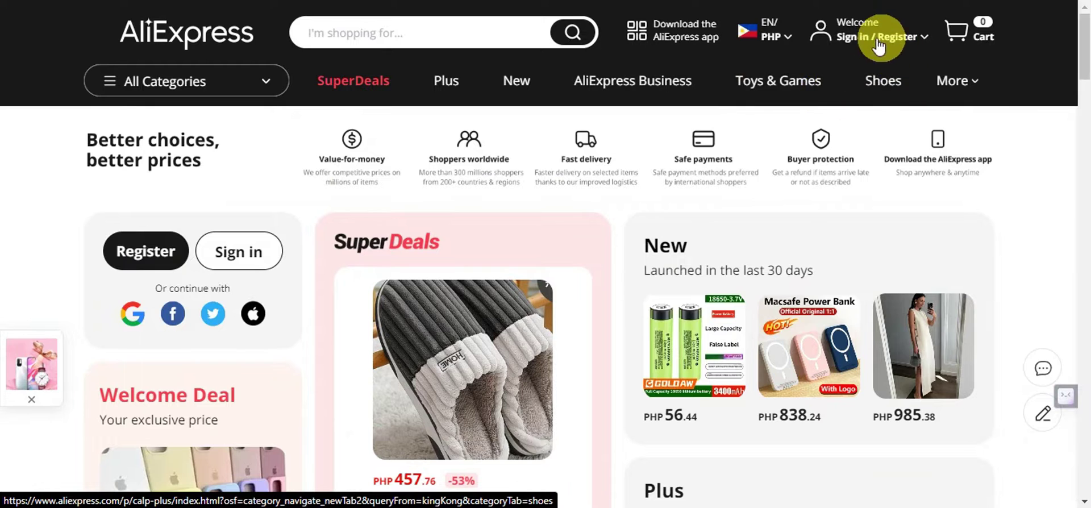
mouse_move(864, 32)
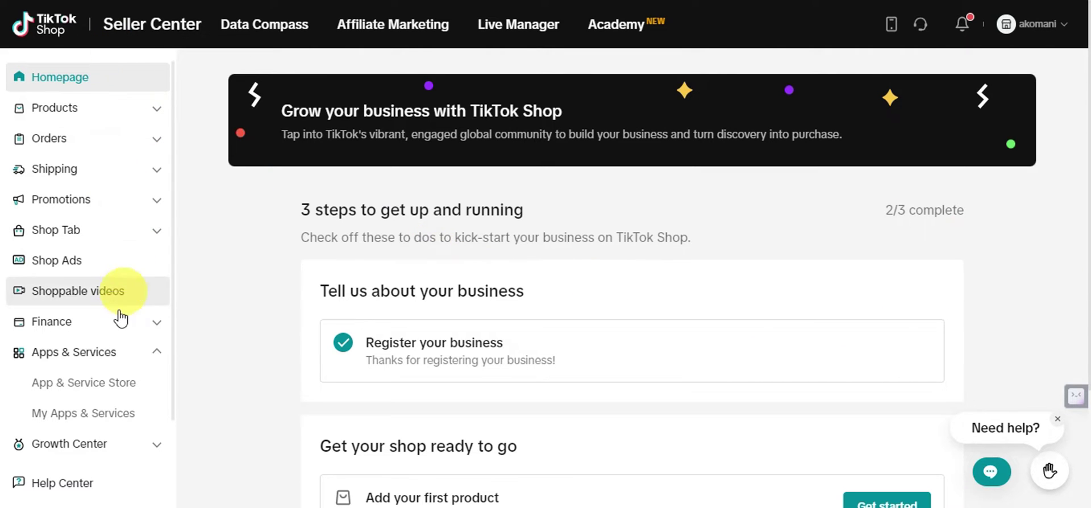
Open the App & Service Store under Apps & Services and browse its popular apps and categories
click(91, 361)
click(136, 355)
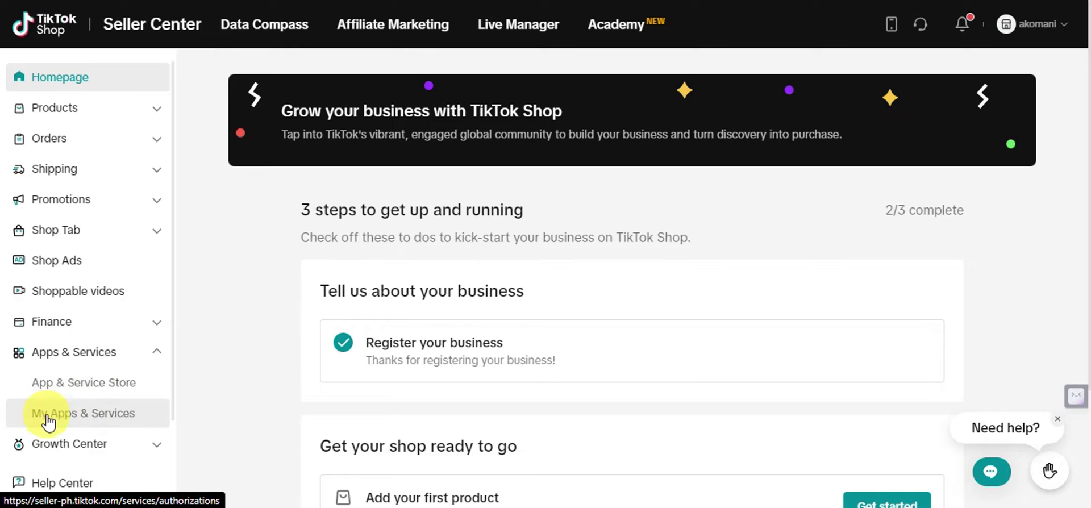
click(87, 379)
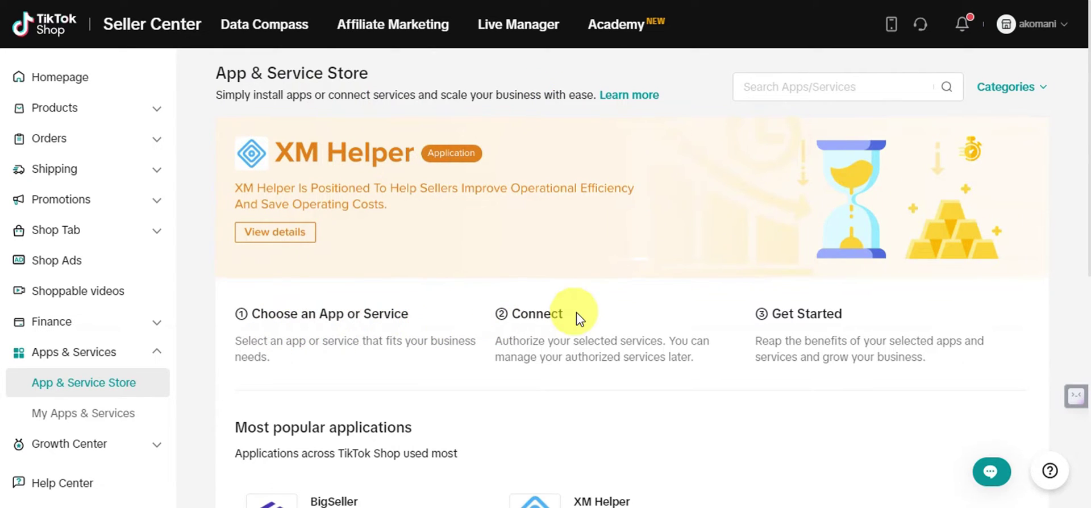
scroll(906, 310, down, 4)
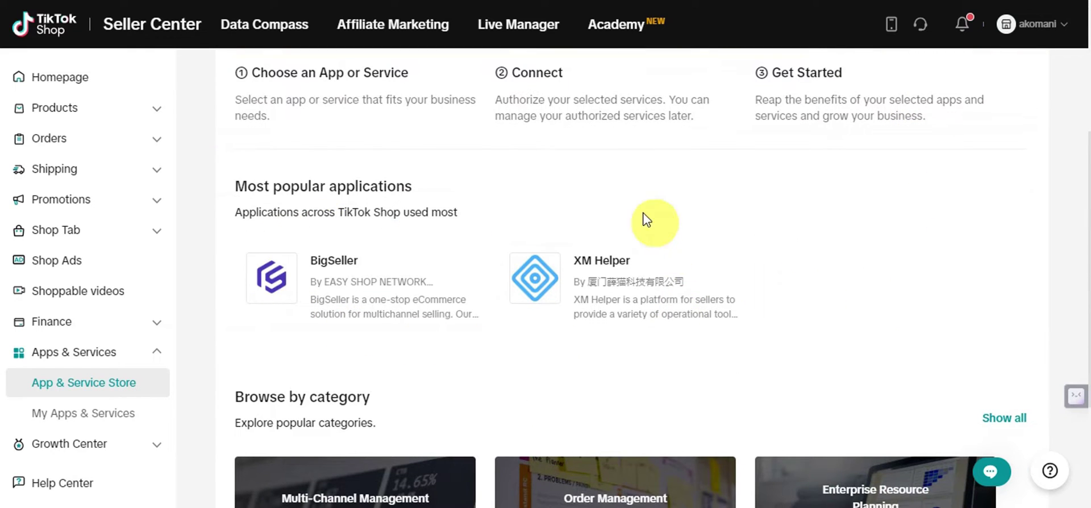
scroll(892, 245, down, 1)
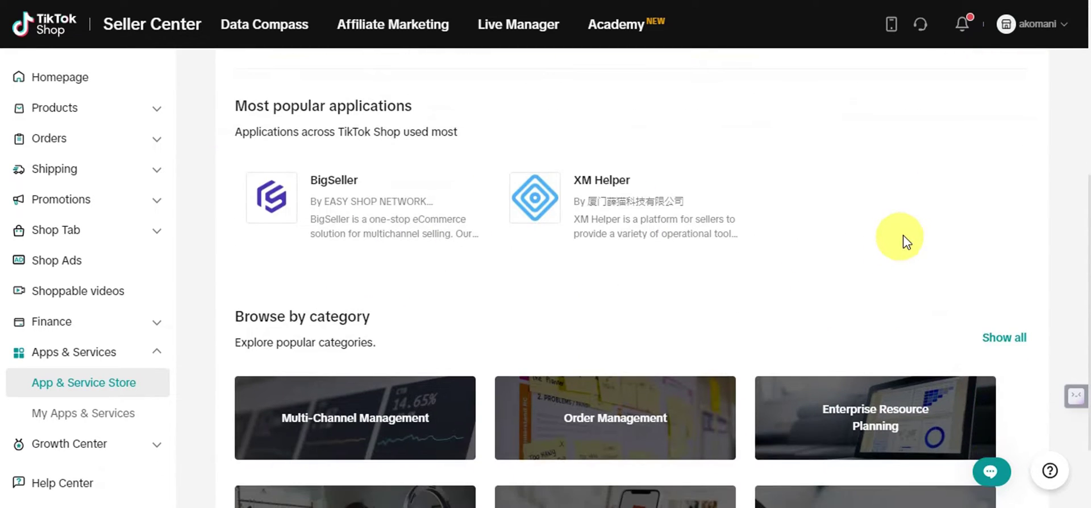
scroll(903, 241, down, 2)
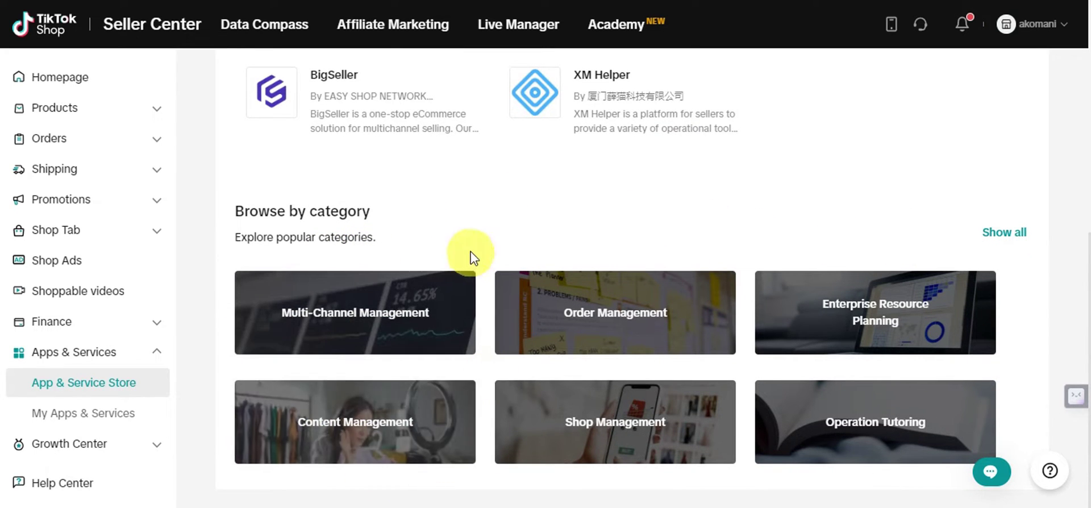
scroll(886, 284, up, 6)
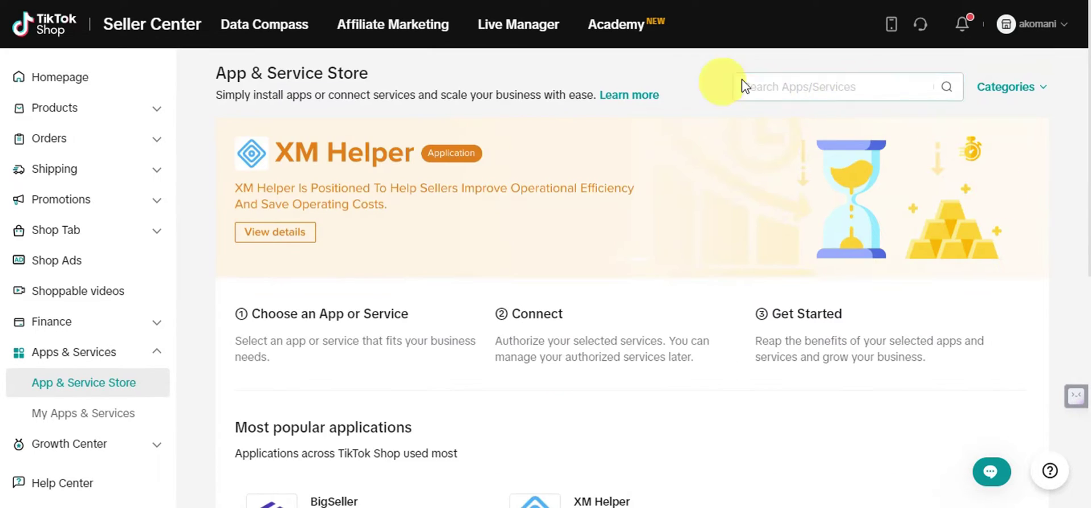
click(797, 85)
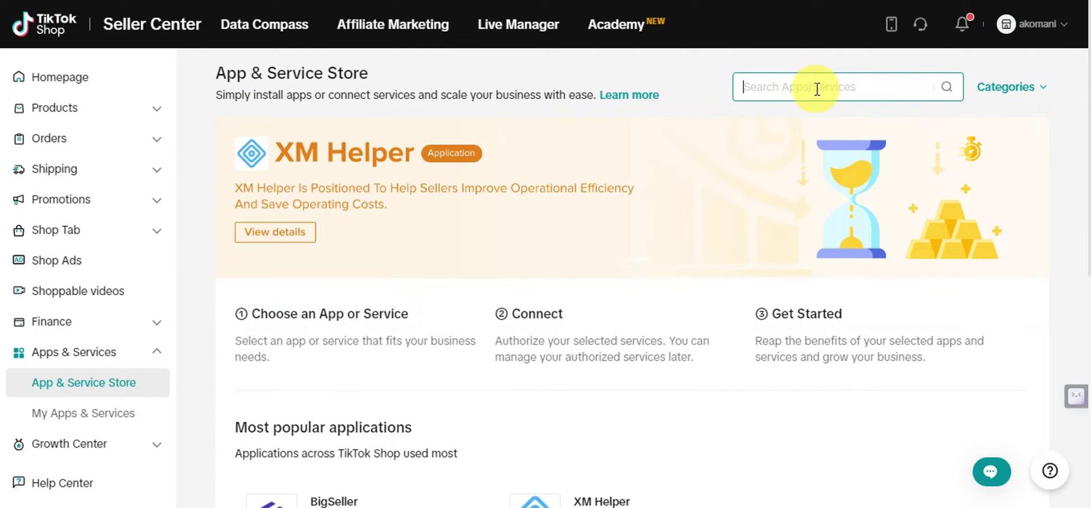
Search the App & Service Store for 'dropshipping' apps
text(all)
key(BackSpace)
key(BackSpace)
key(BackSpace)
text(dropshipping)
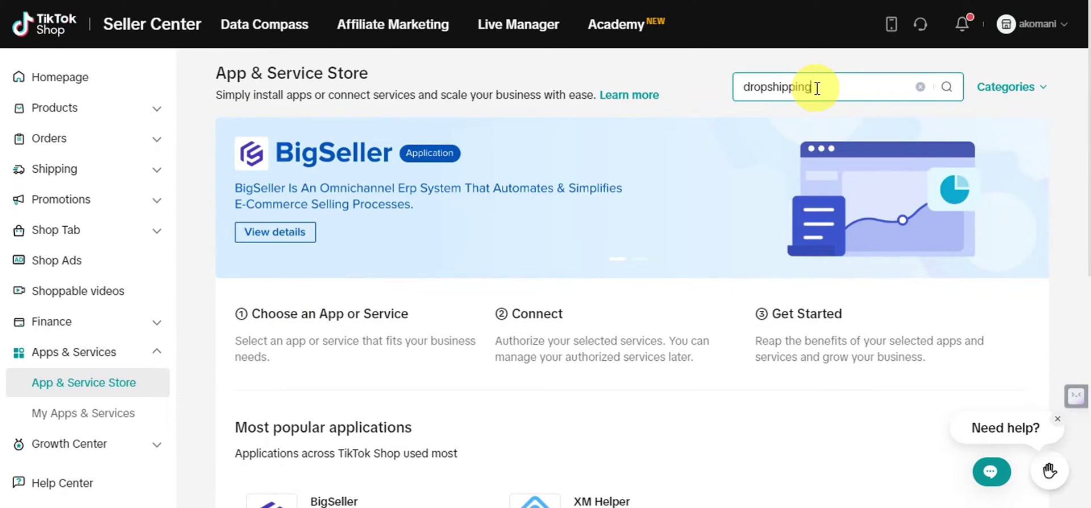
key(Return)
scroll(227, 187, down, 1)
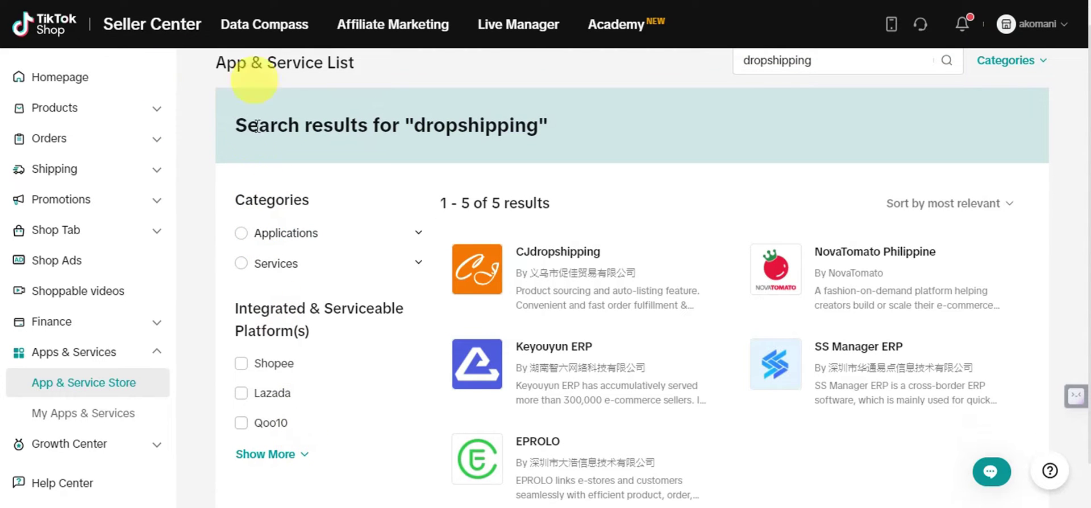
scroll(308, 295, down, 1)
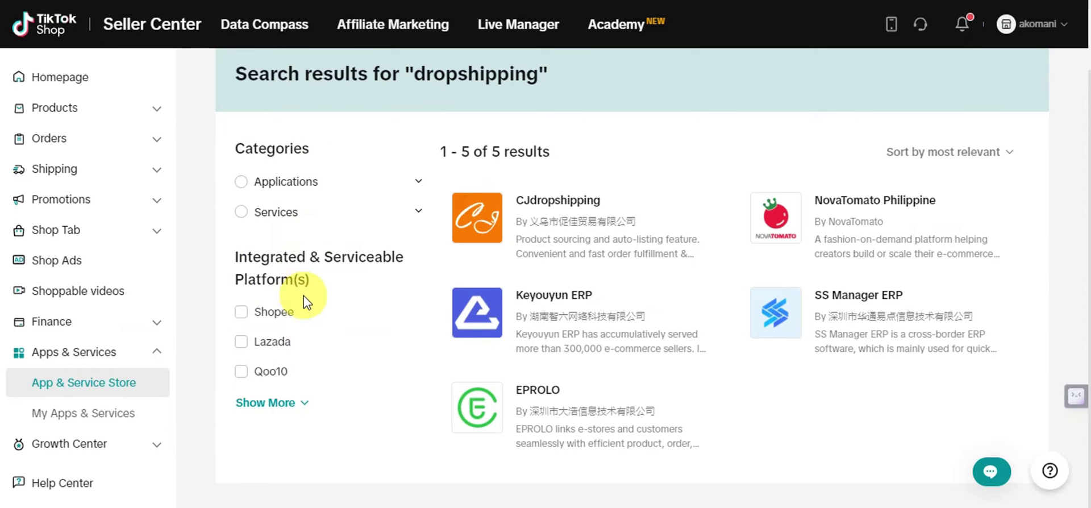
Filter the results to Aliexpress-compatible apps and open the CJdropshipping details
click(293, 403)
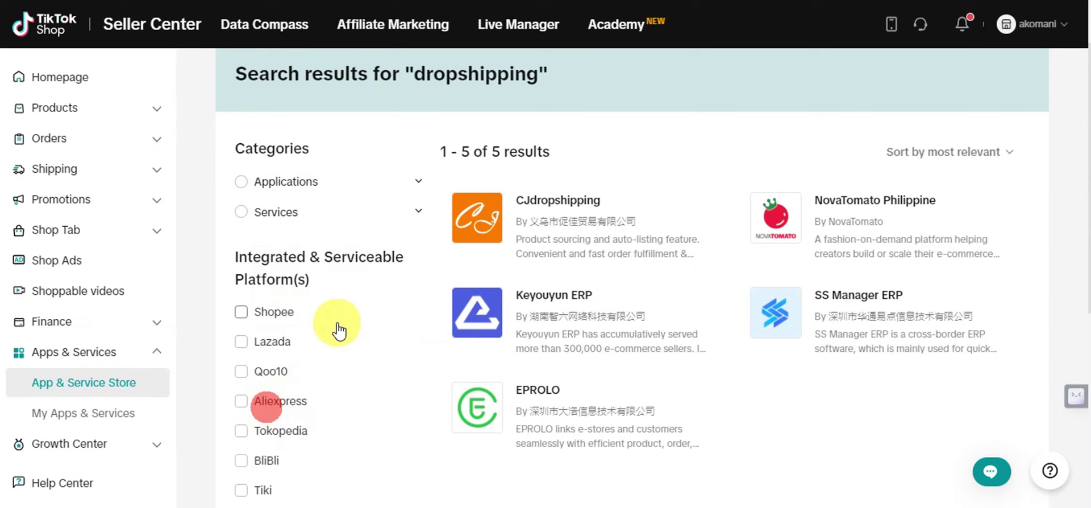
scroll(281, 339, down, 2)
click(241, 322)
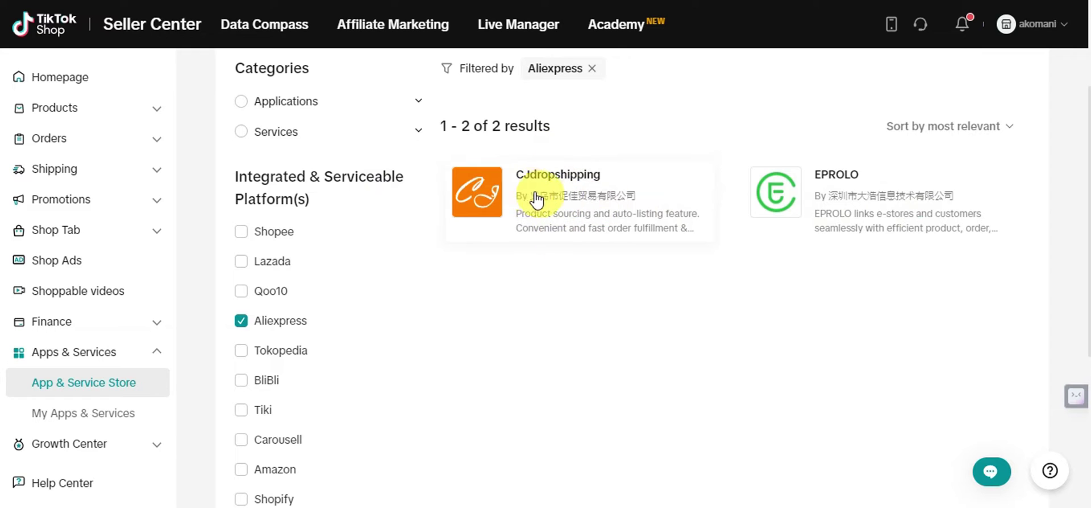
click(490, 200)
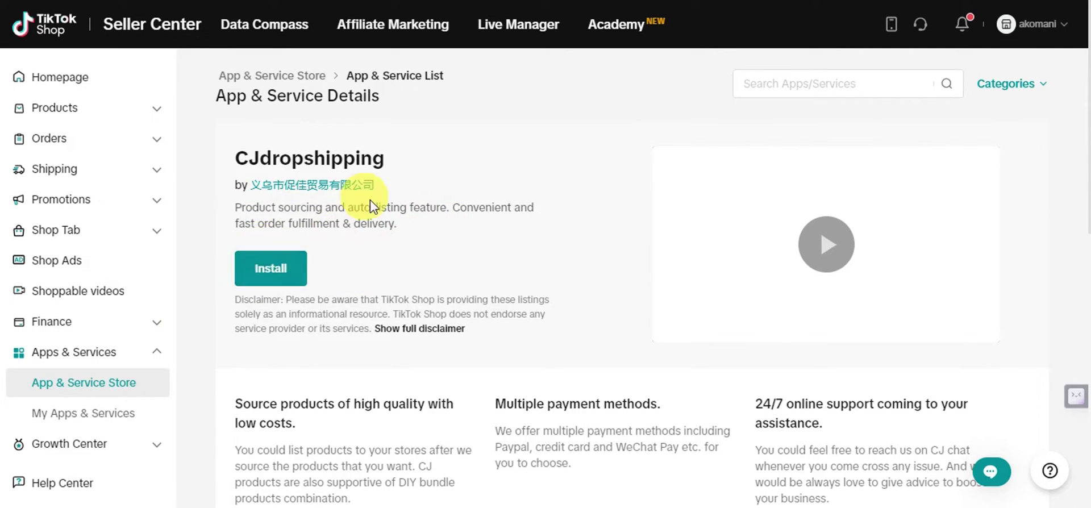
Review the CJdropshipping details page and start installing it on the shop
scroll(599, 222, down, 2)
scroll(599, 223, down, 3)
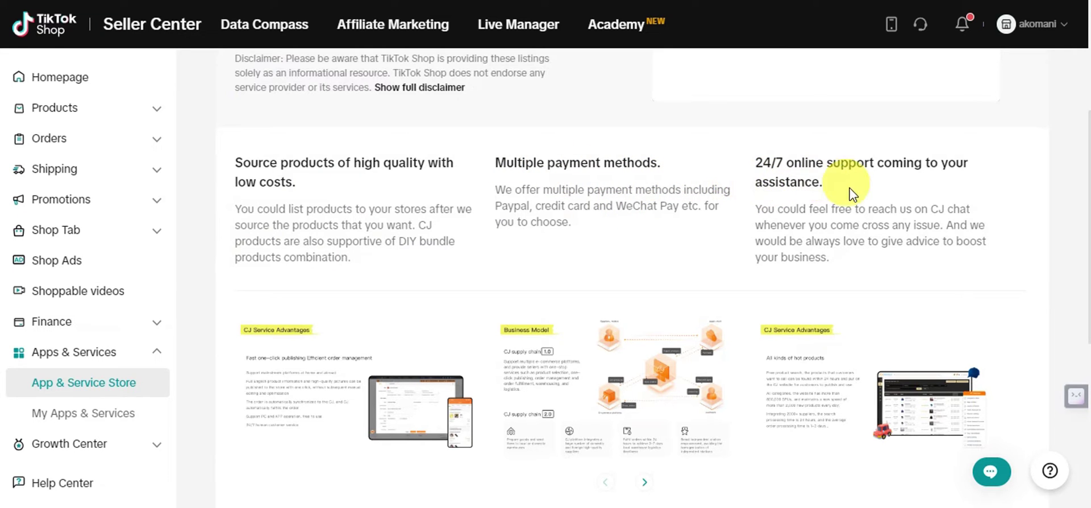
scroll(863, 232, down, 5)
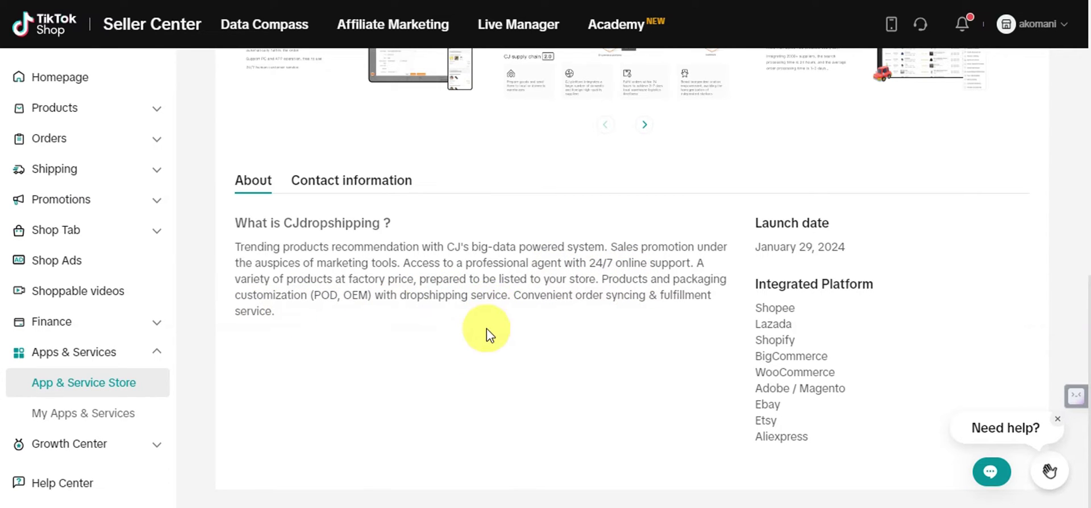
scroll(625, 439, up, 3)
scroll(626, 438, down, 3)
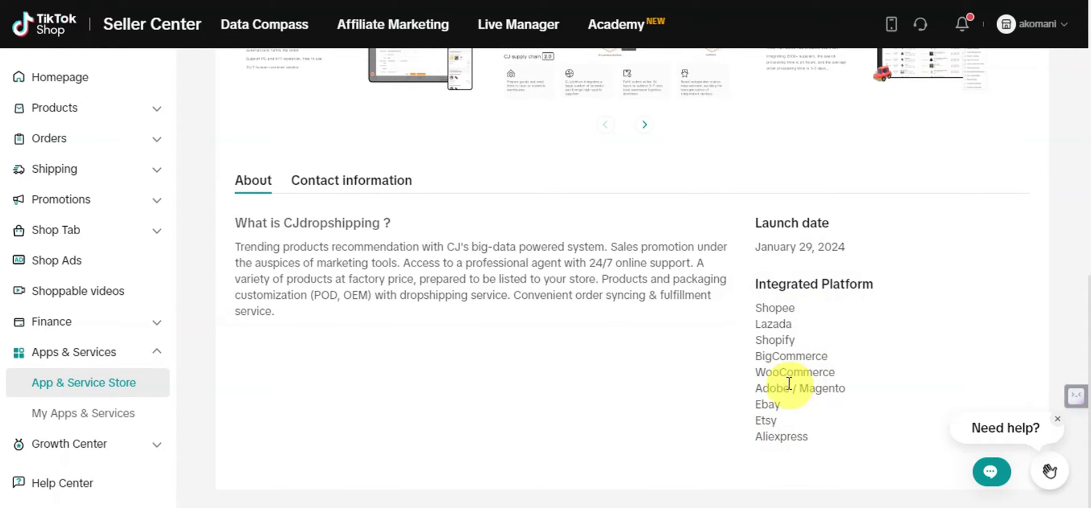
scroll(754, 375, up, 10)
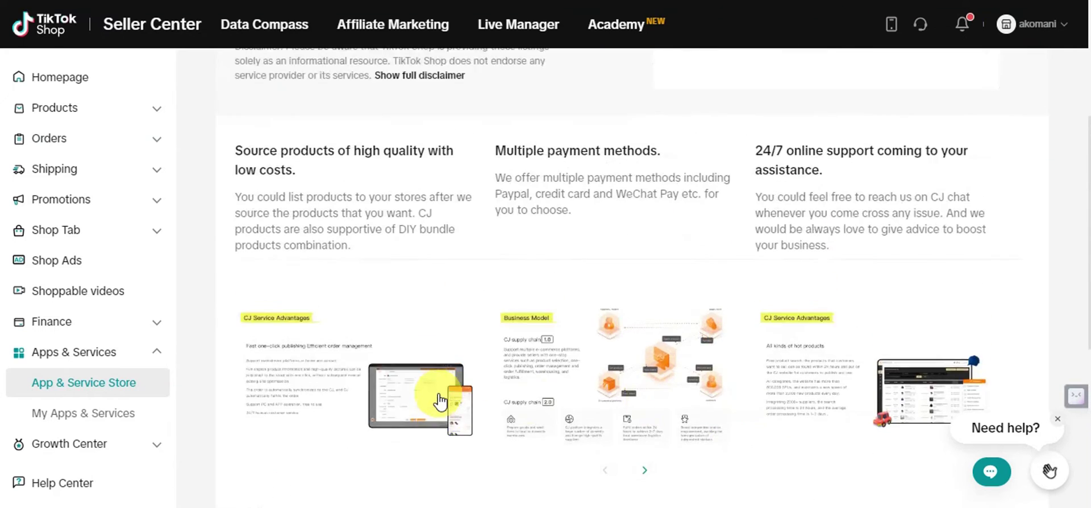
click(262, 269)
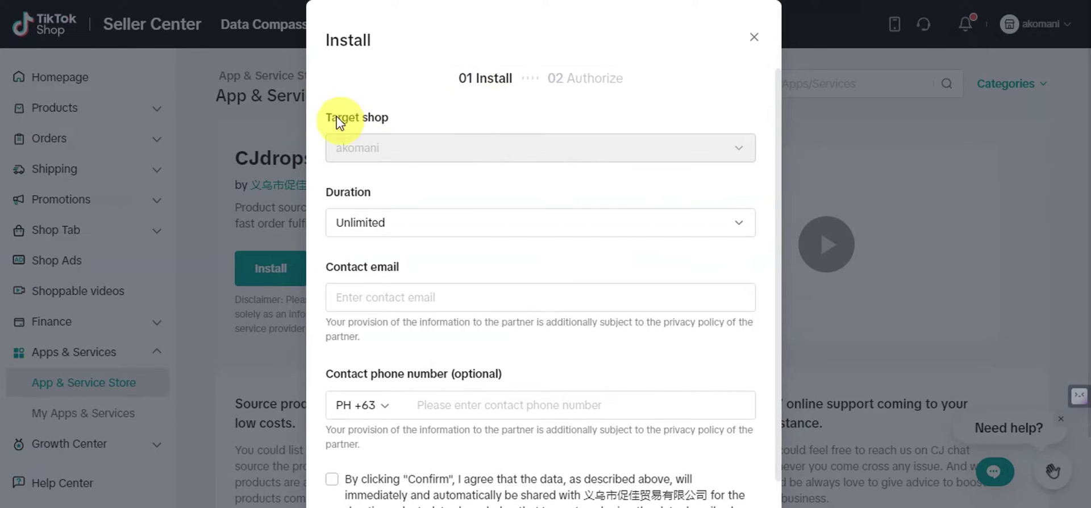
Fill in the contact email and phone fields and confirm the CJdropshipping install
scroll(324, 166, down, 3)
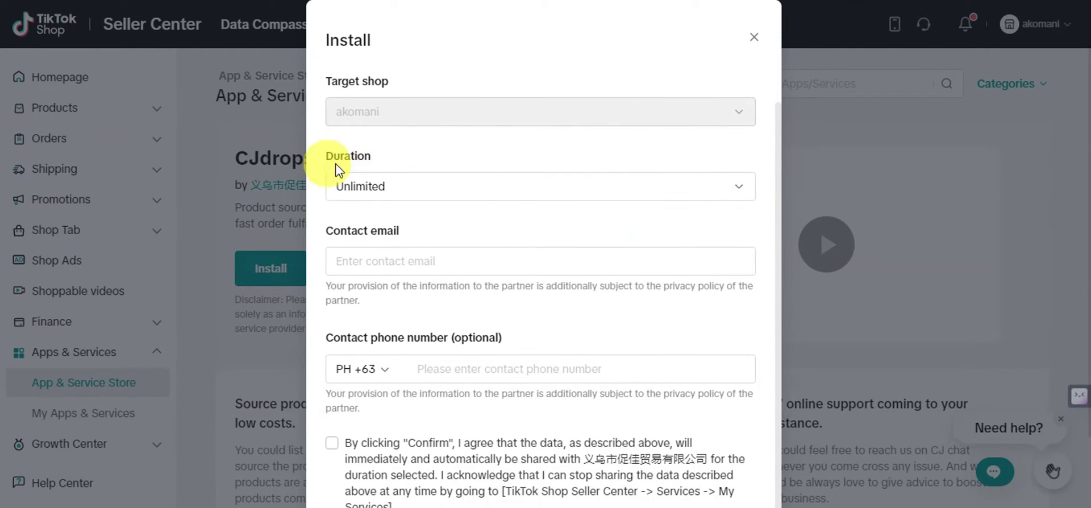
click(368, 178)
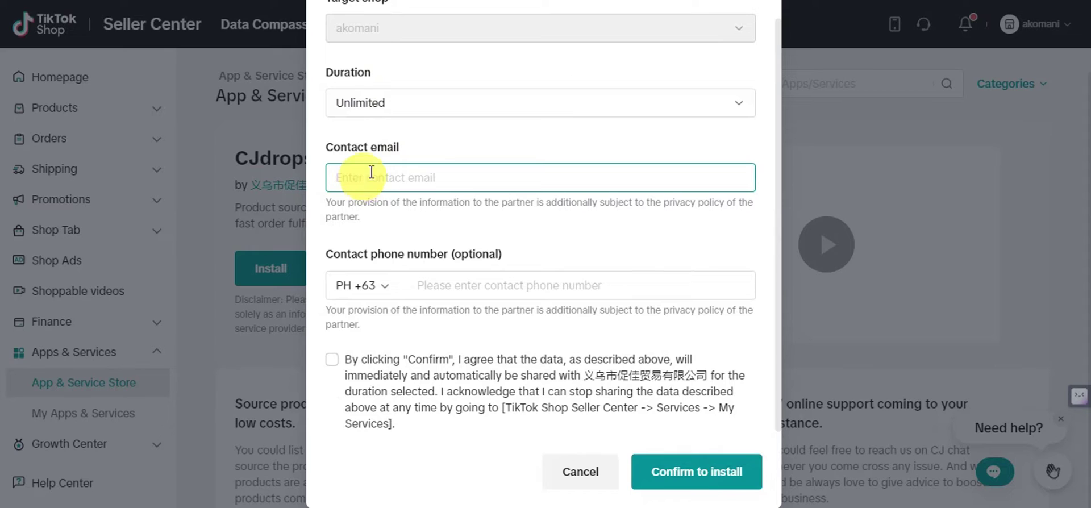
click(416, 285)
click(353, 367)
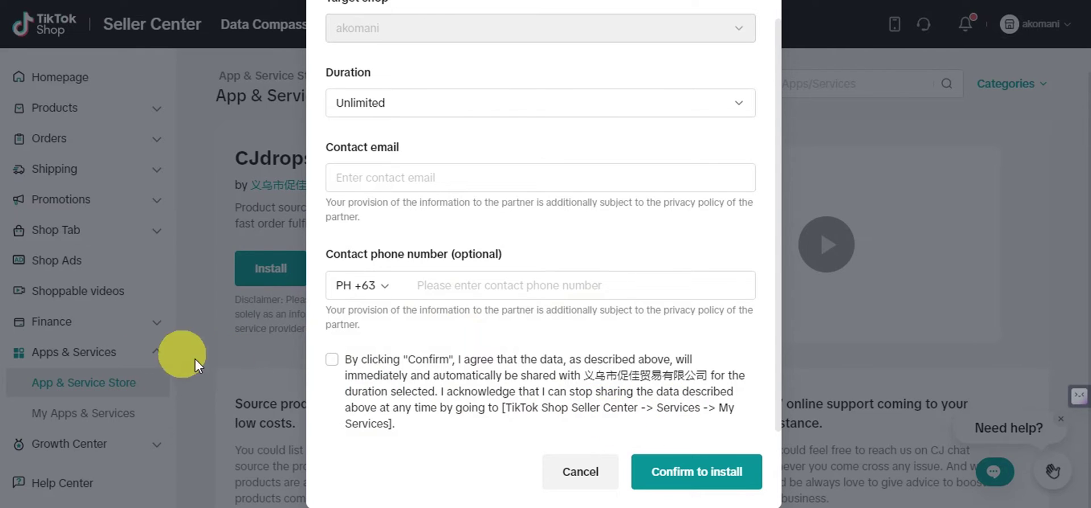
click(501, 275)
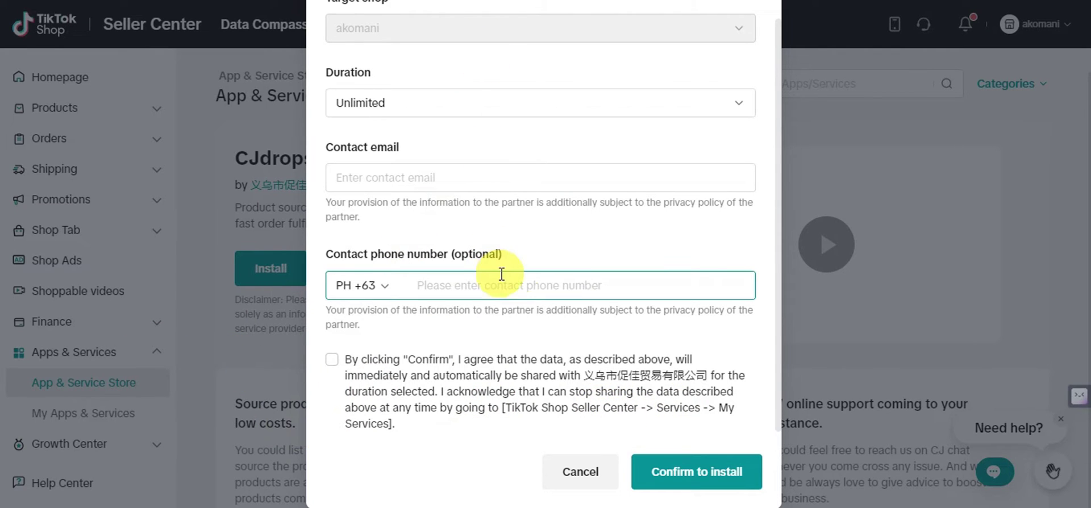
click(687, 474)
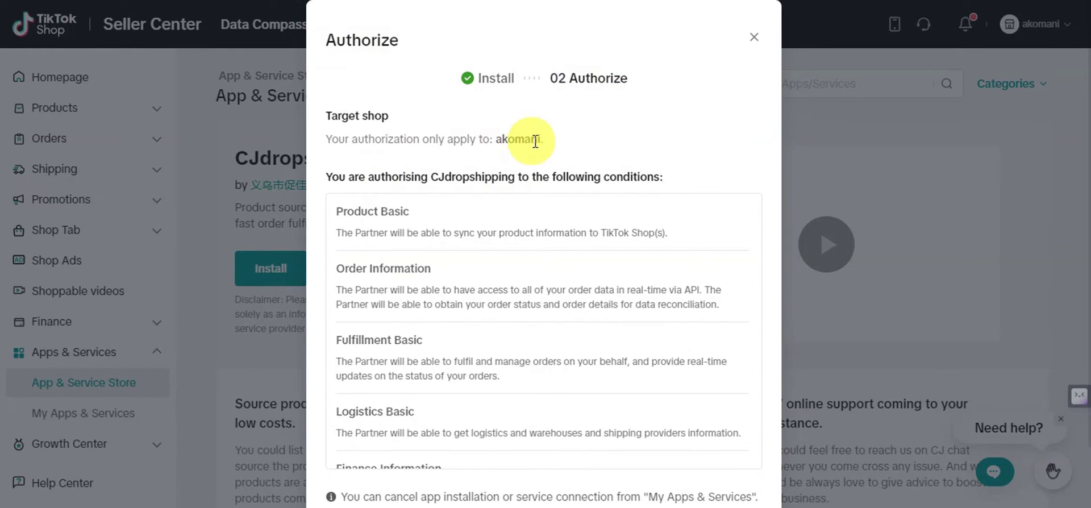
Review every requested data permission and authorize CJdropshipping for the shop
scroll(568, 145, down, 2)
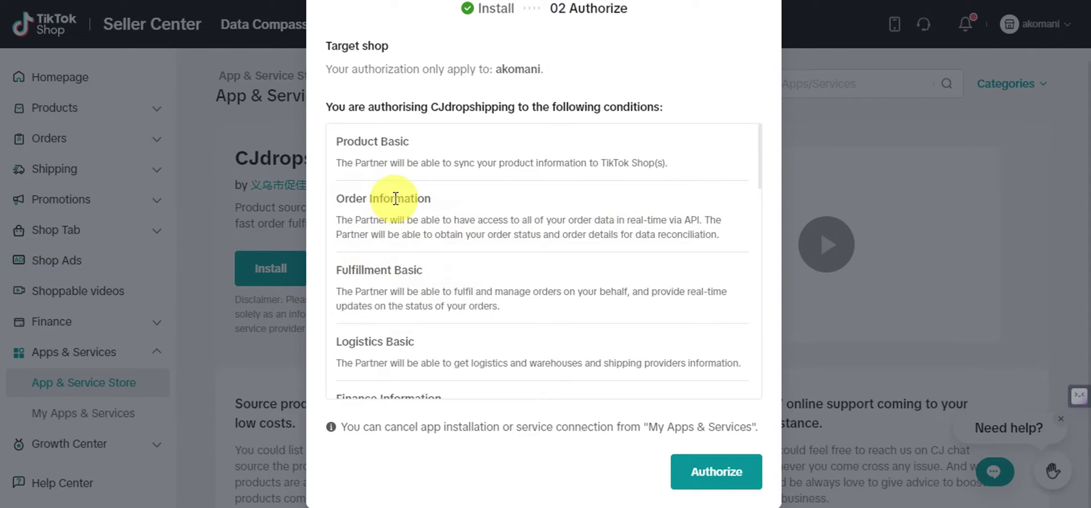
scroll(365, 255, down, 10)
scroll(369, 244, up, 2)
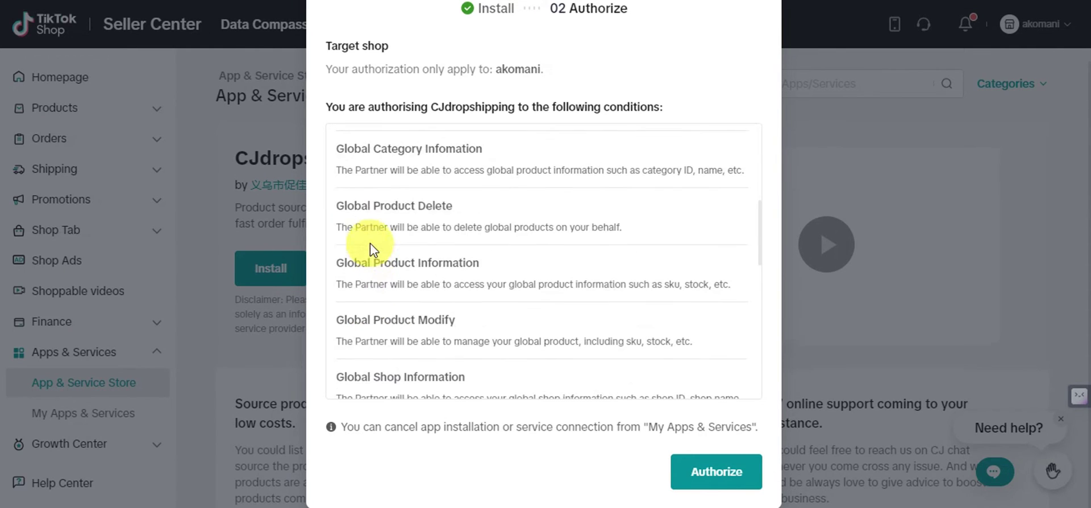
scroll(338, 208, up, 3)
scroll(386, 182, up, 1)
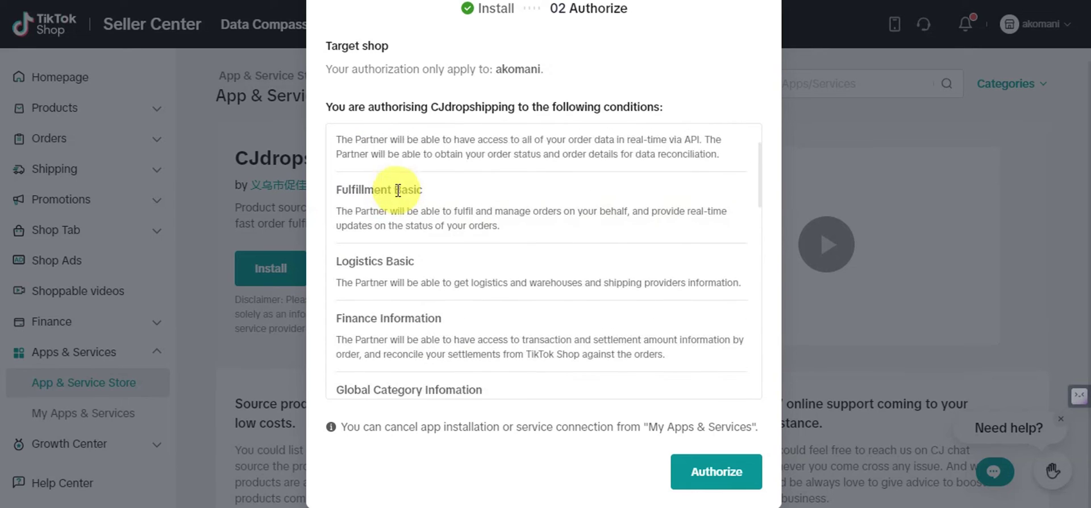
scroll(365, 255, down, 4)
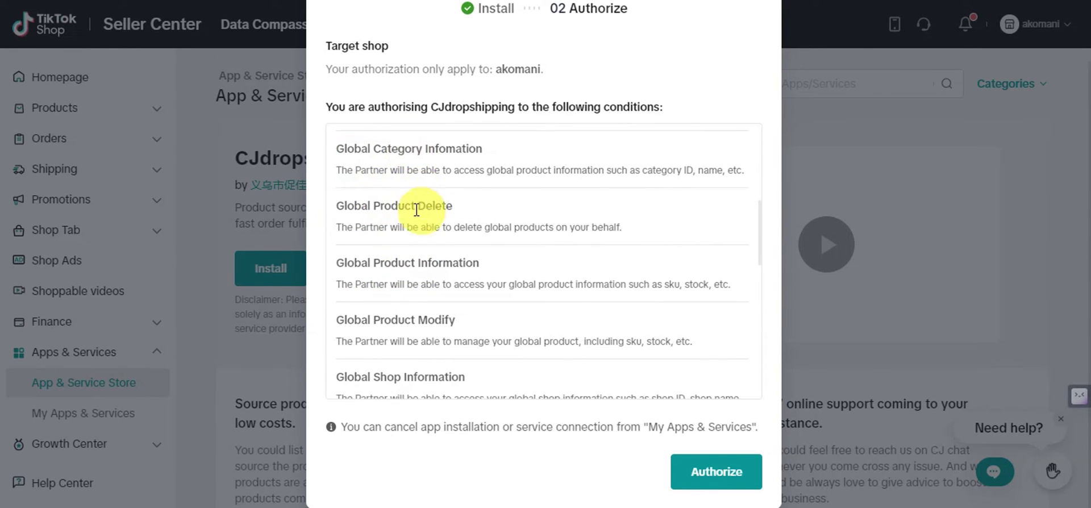
scroll(433, 219, down, 1)
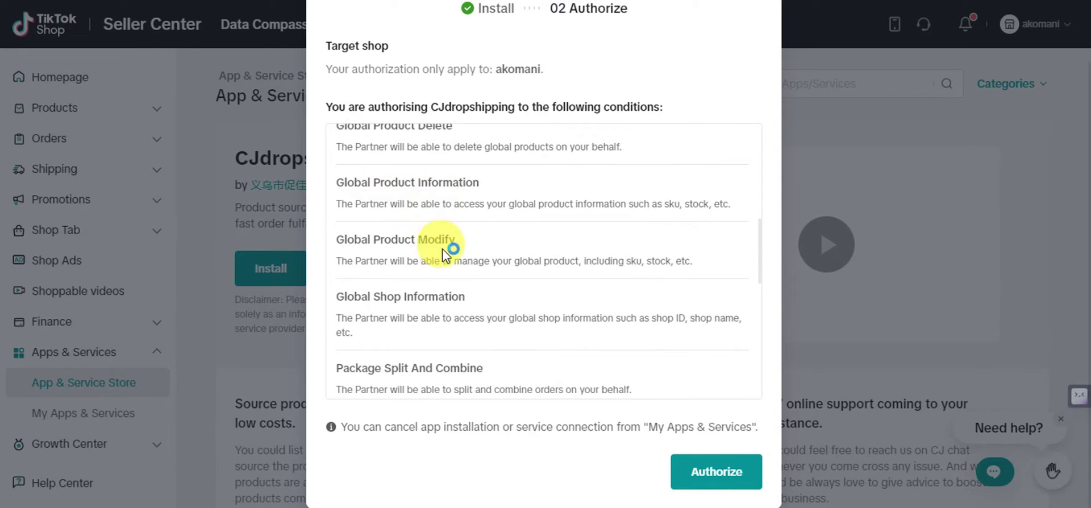
scroll(440, 240, down, 2)
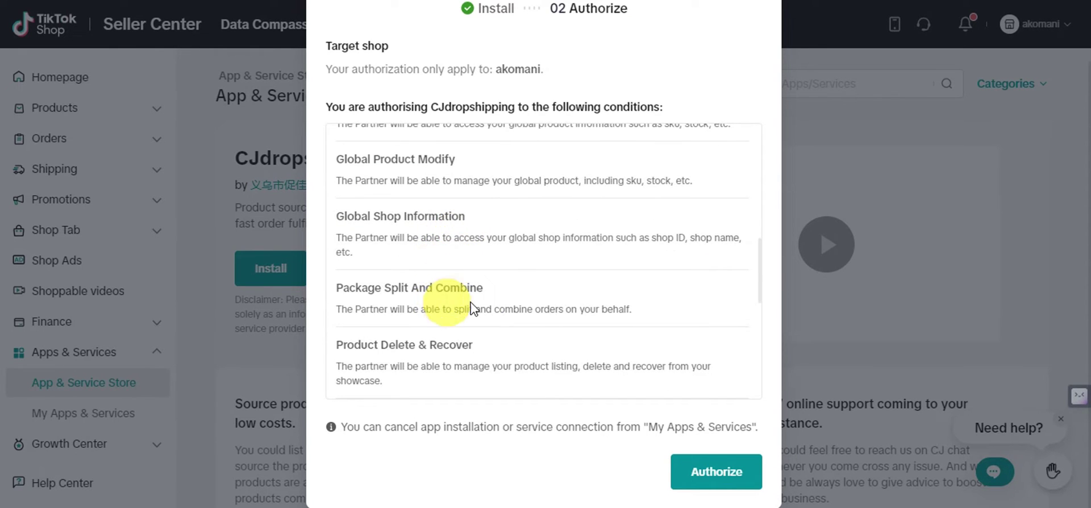
scroll(454, 267, down, 3)
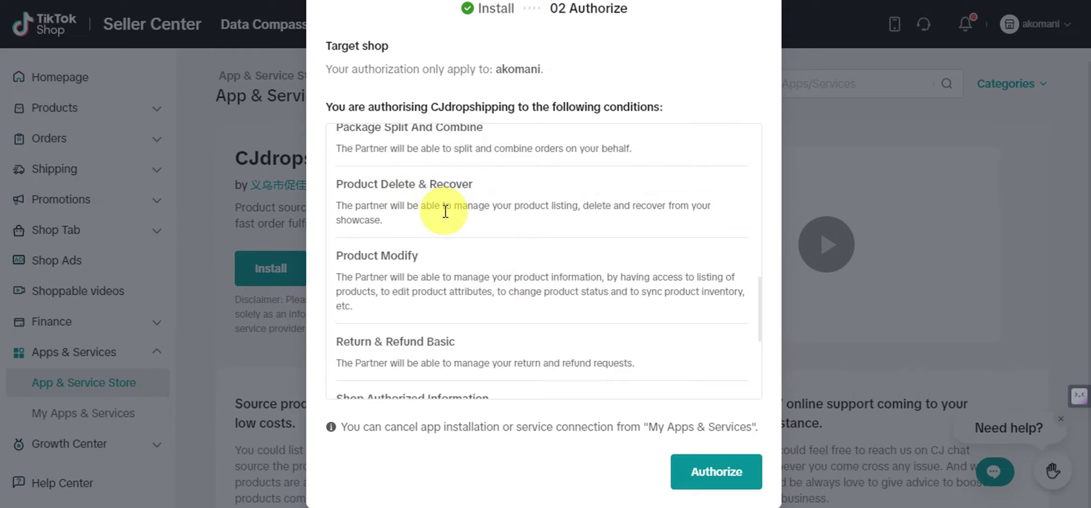
scroll(457, 202, down, 2)
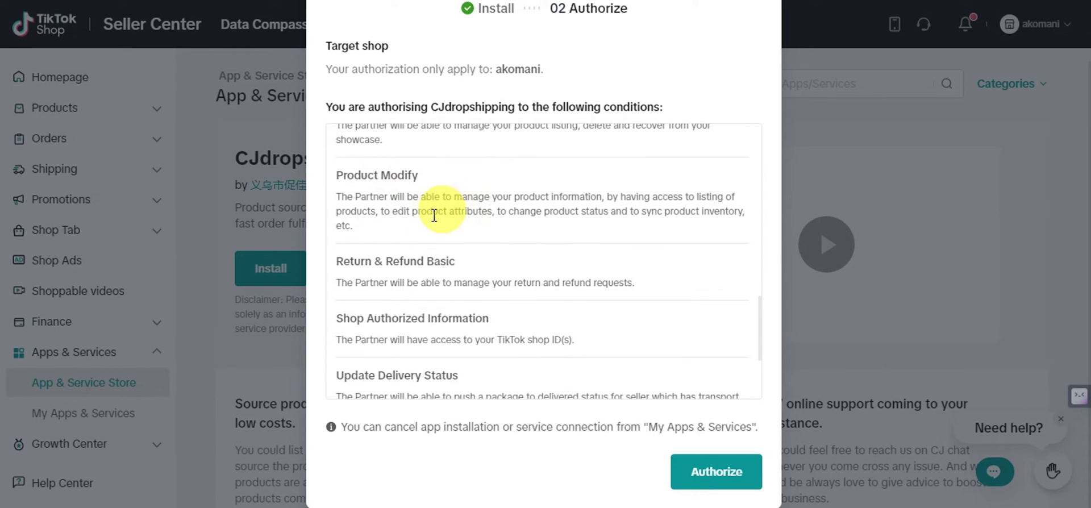
scroll(440, 276, down, 2)
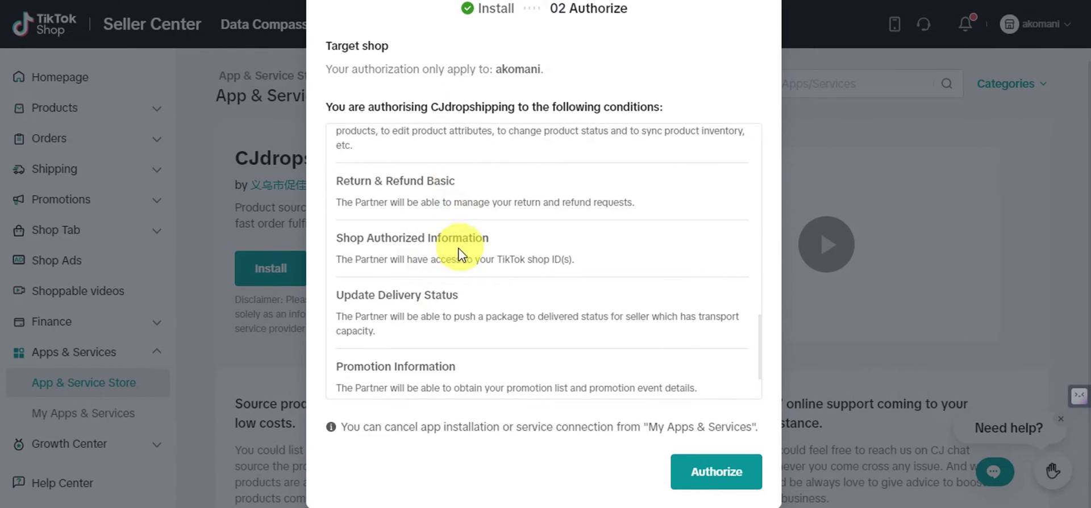
scroll(460, 256, down, 2)
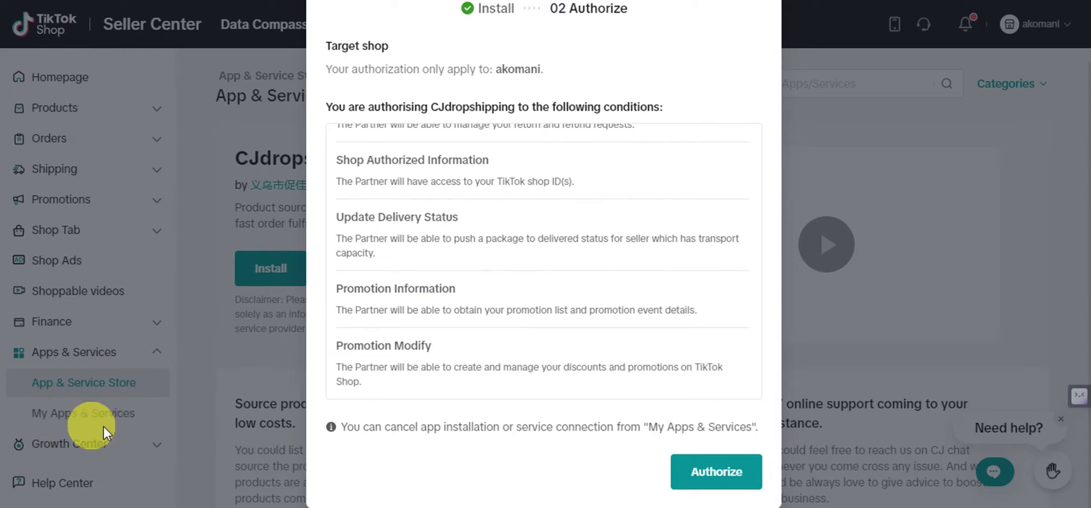
click(706, 474)
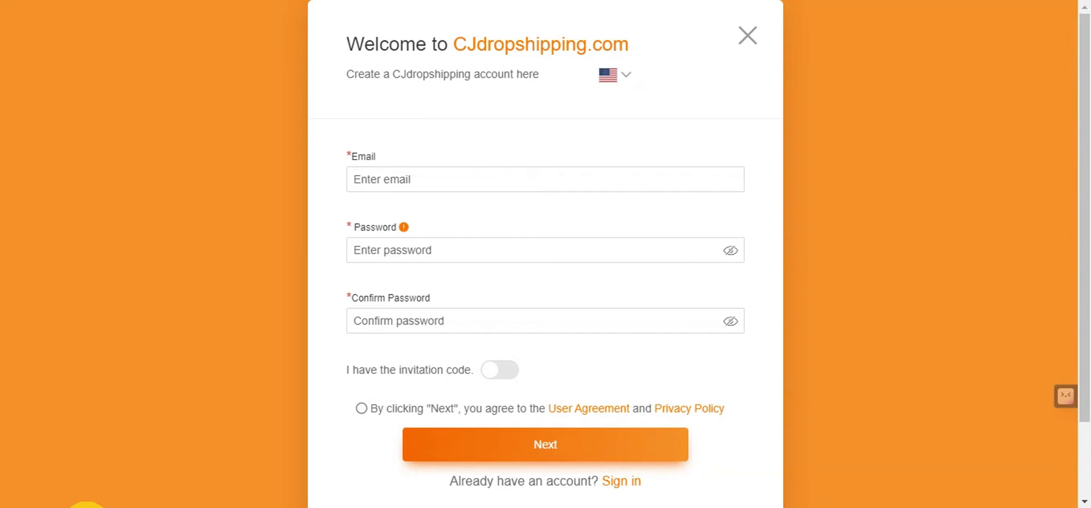
Scroll through the CJdropshipping account sign-up page to review the form
scroll(485, 157, down, 2)
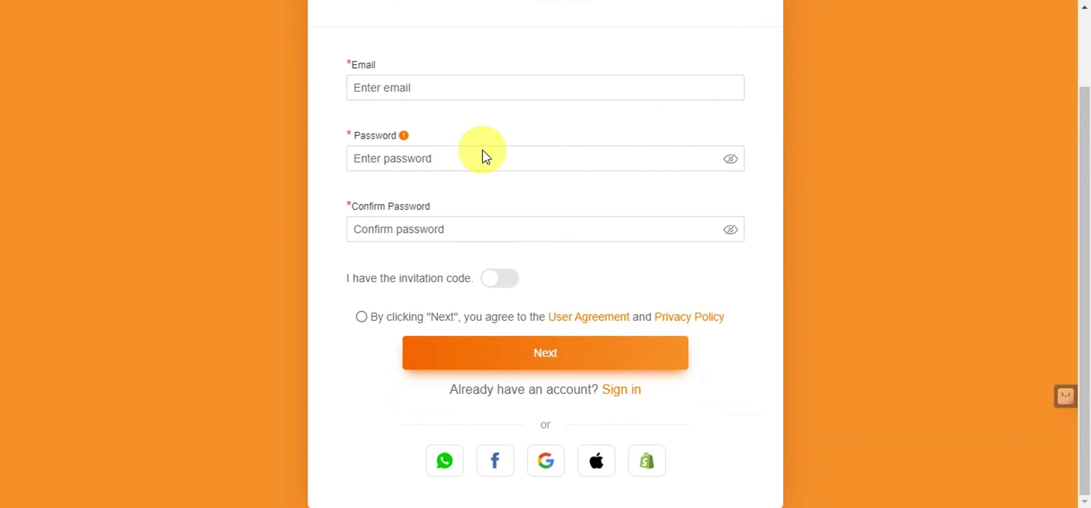
scroll(607, 176, up, 2)
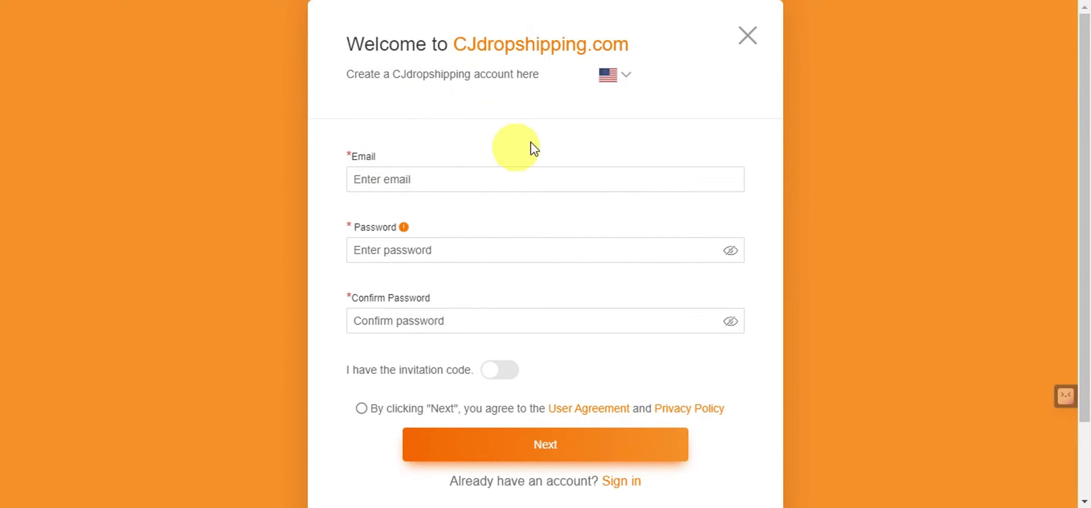
scroll(529, 171, down, 2)
scroll(545, 255, up, 2)
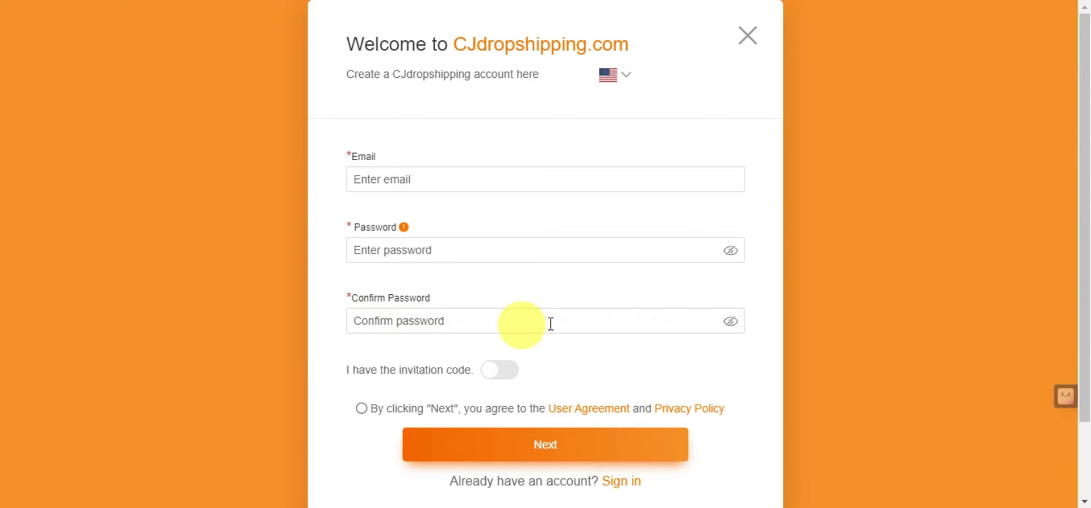
scroll(571, 318, down, 2)
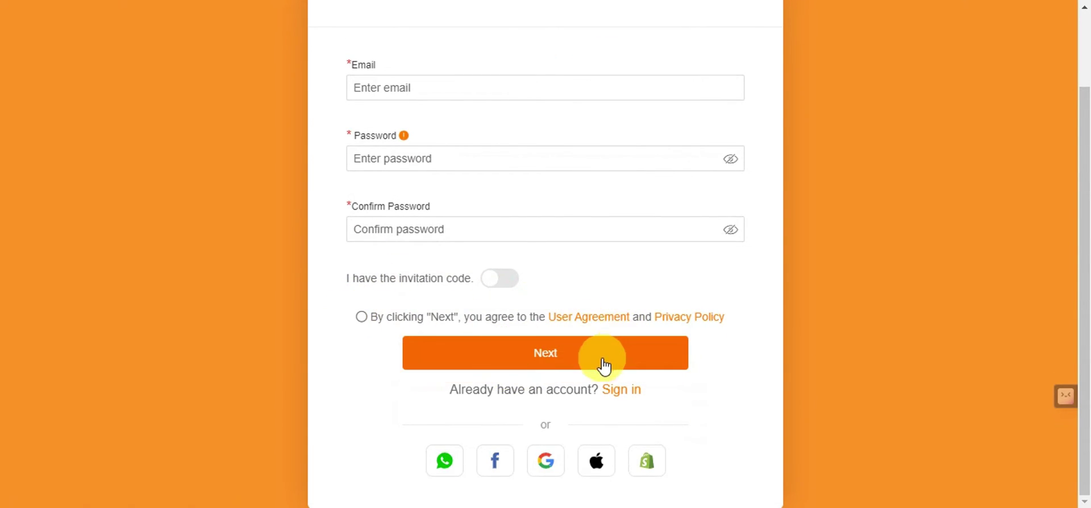
scroll(465, 254, up, 2)
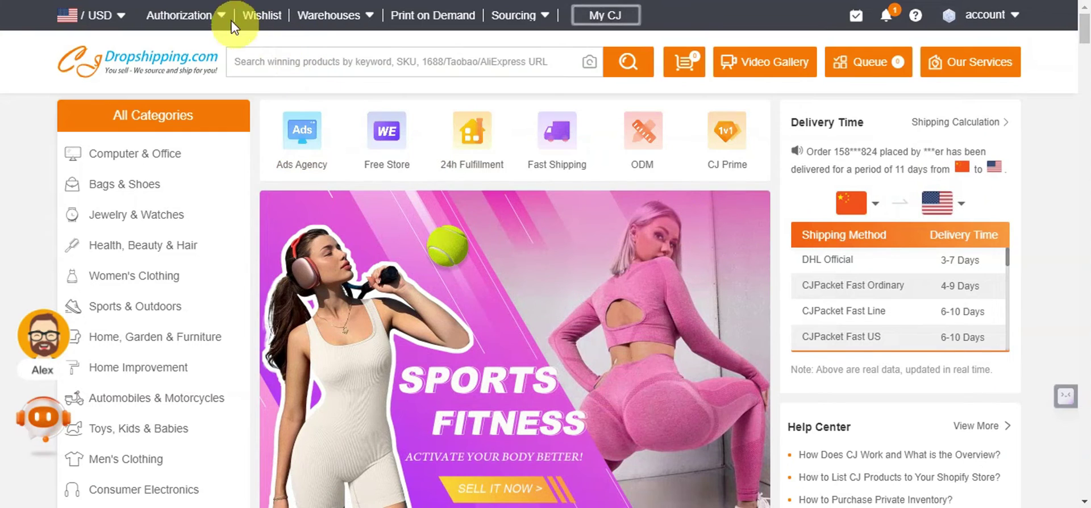
mouse_move(151, 13)
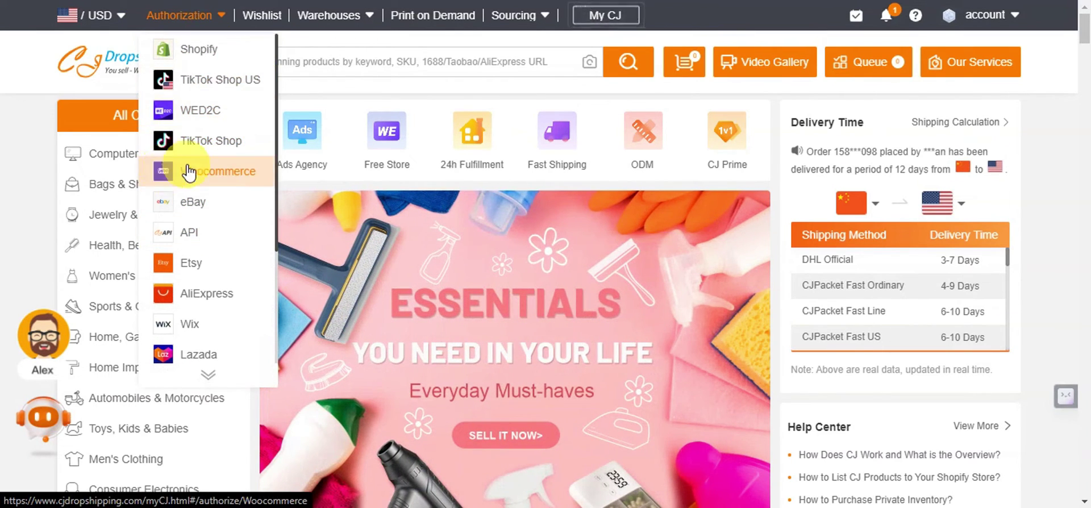
click(209, 147)
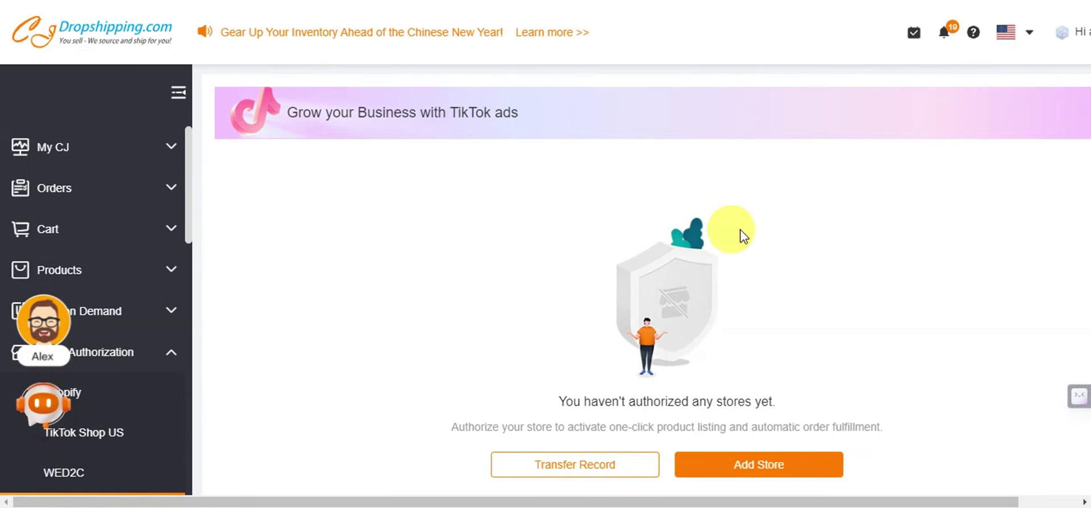
click(739, 471)
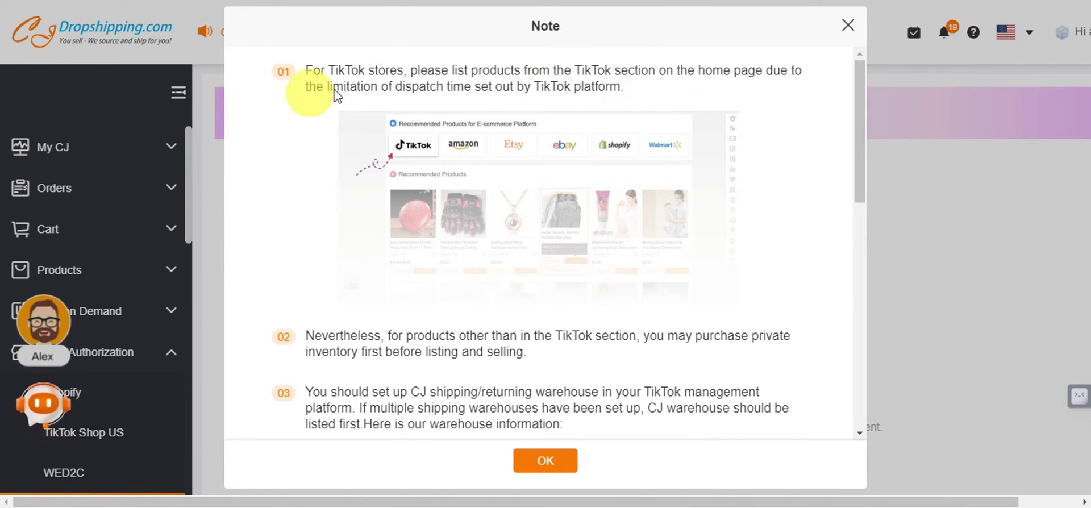
scroll(382, 219, down, 5)
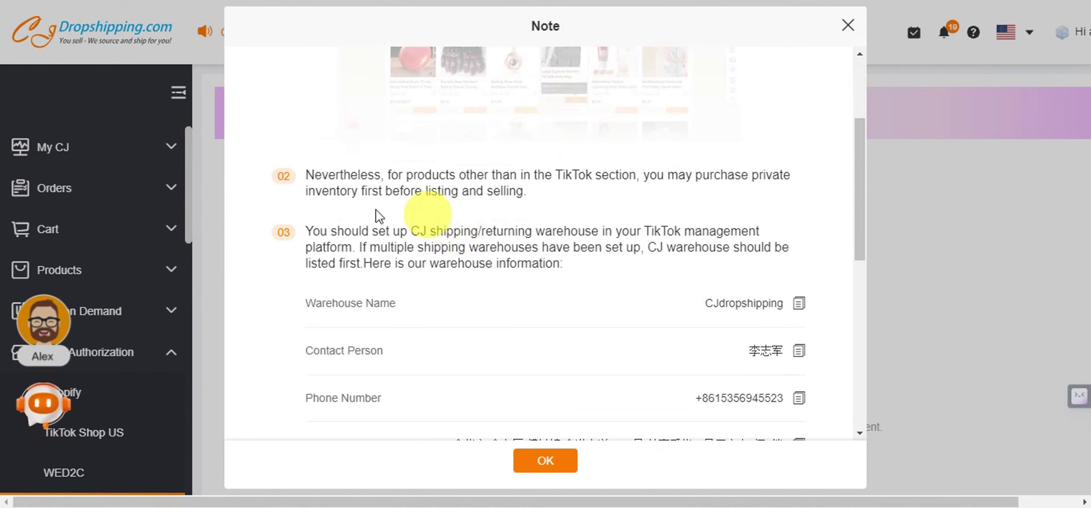
scroll(440, 119, down, 5)
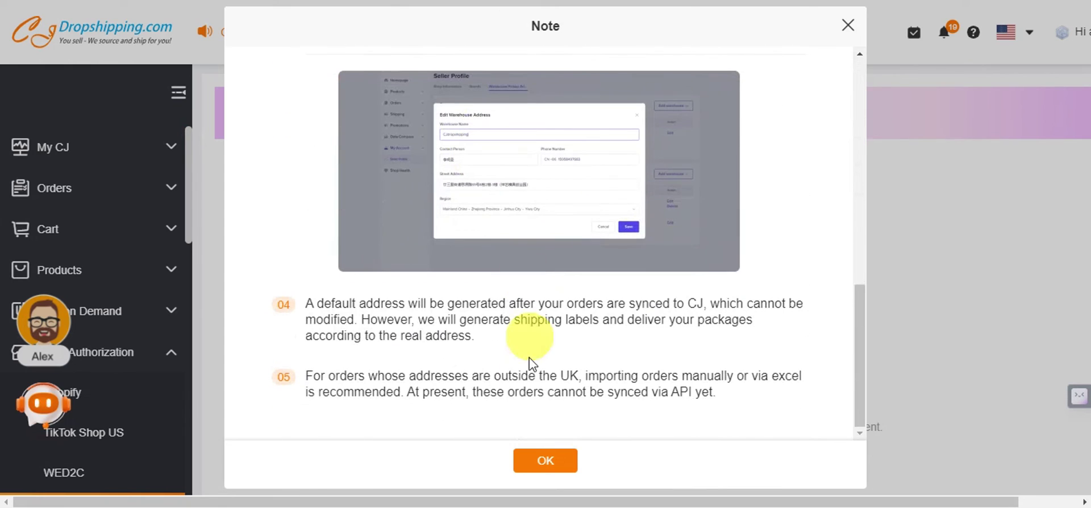
click(545, 461)
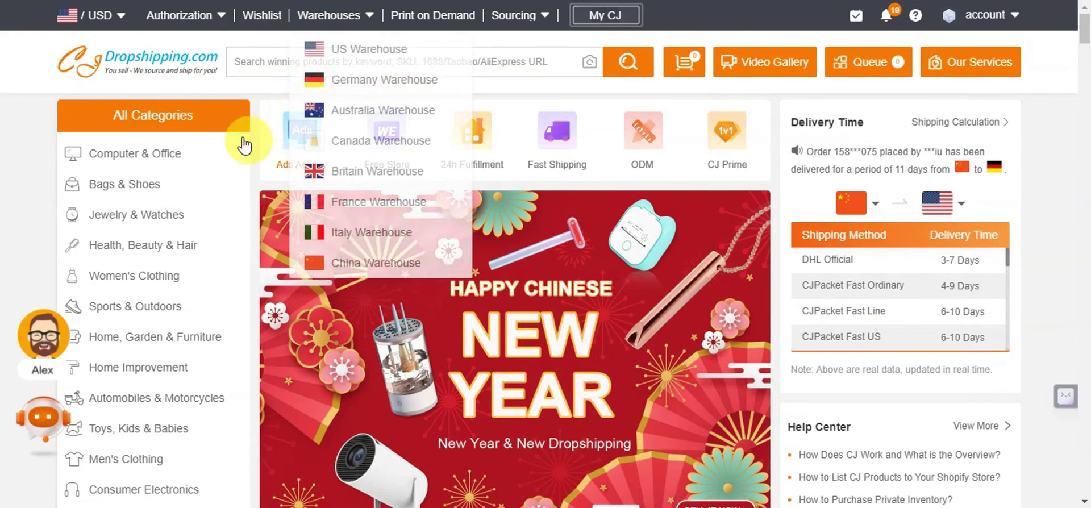
Choose AliExpress under Authorization and start adding an AliExpress store
mouse_move(192, 11)
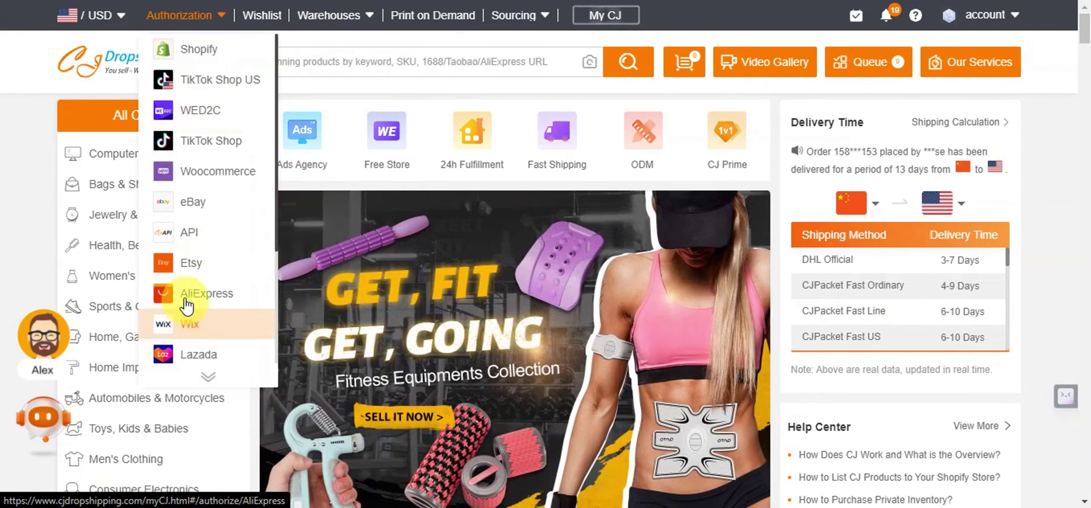
click(194, 301)
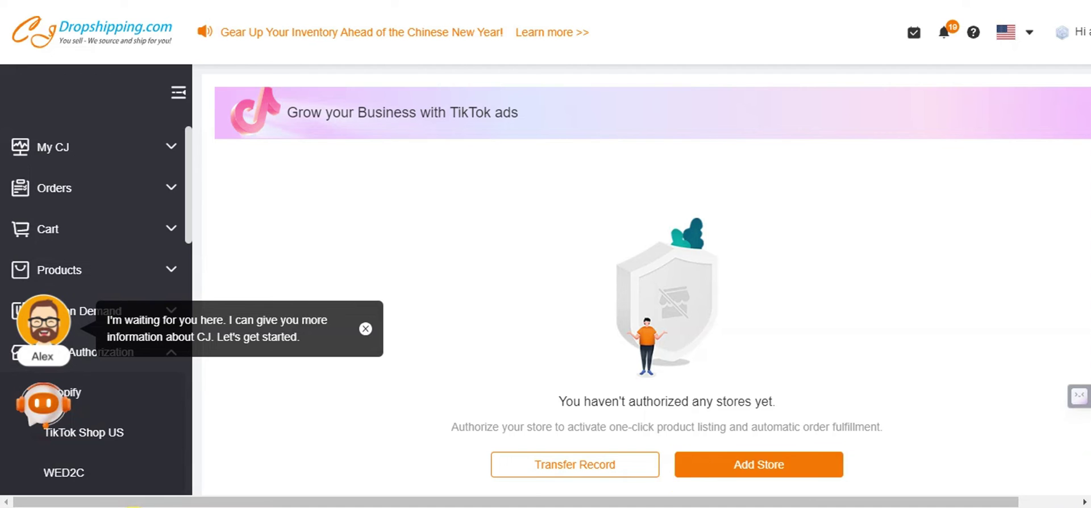
click(754, 470)
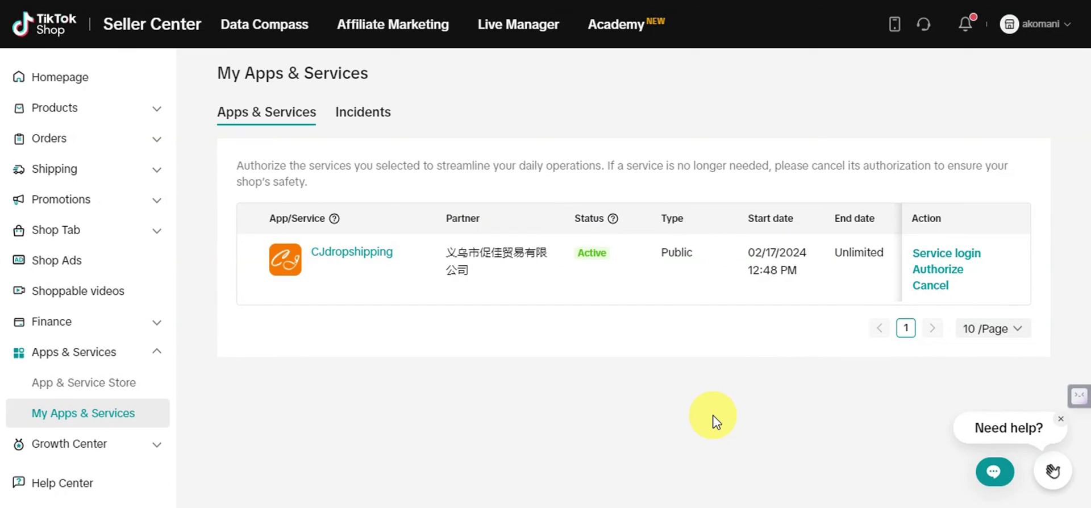
Log in through Service login, queue the sleeping headphones, and open Products Connection
click(956, 253)
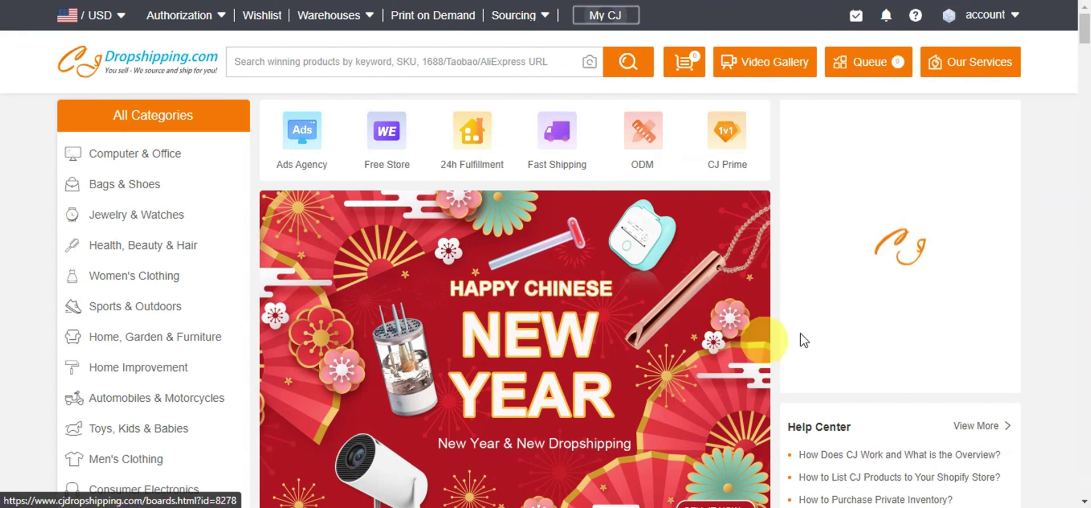
scroll(803, 340, down, 12)
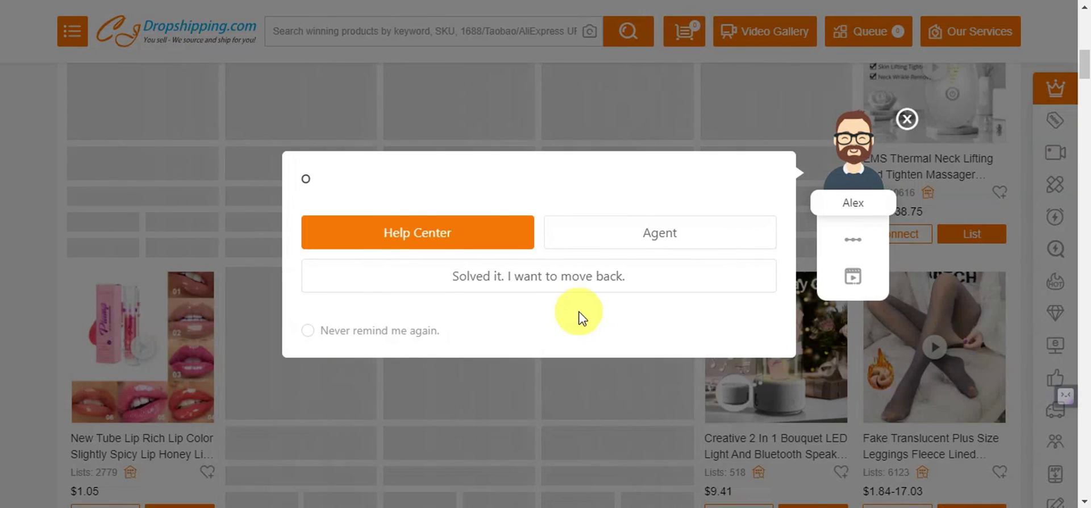
click(907, 120)
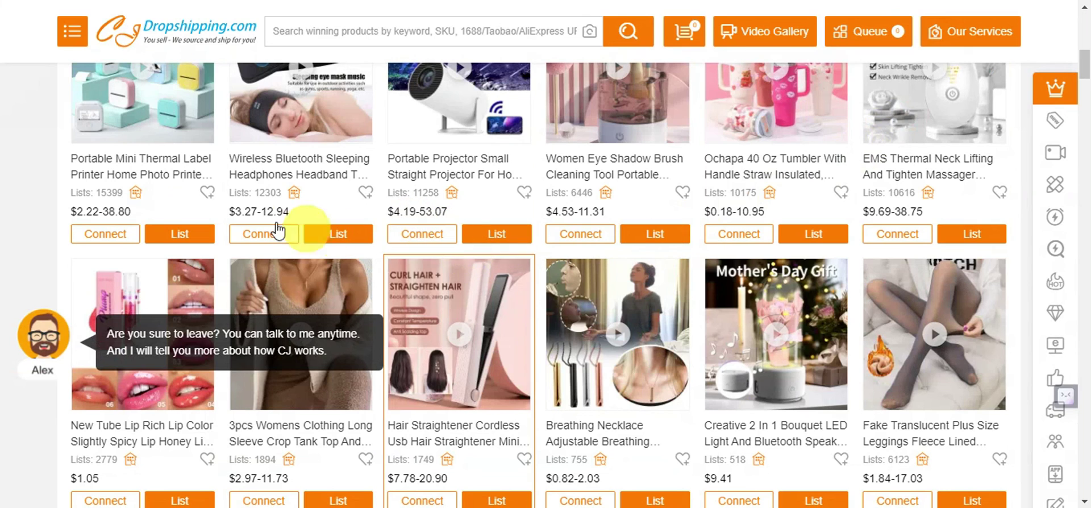
click(260, 238)
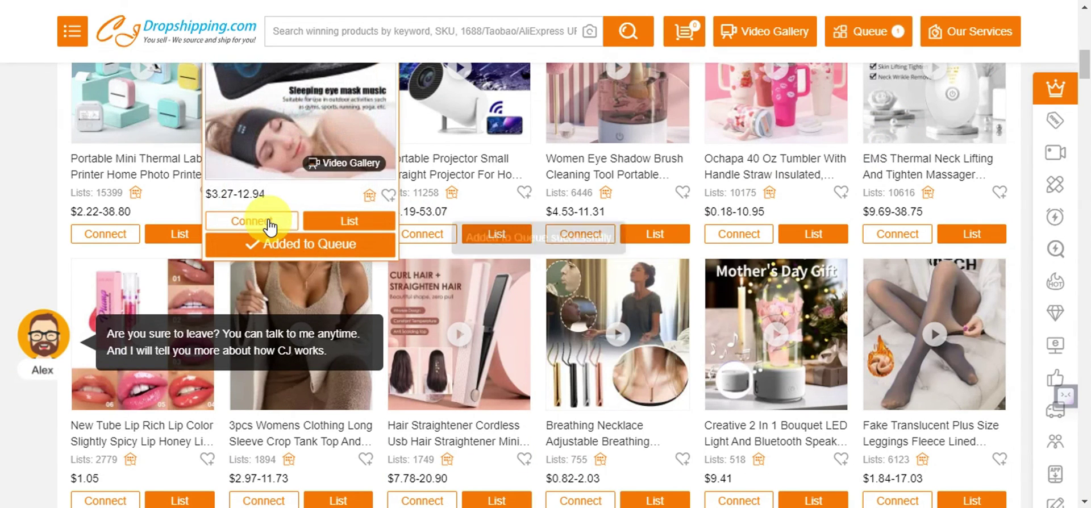
click(306, 165)
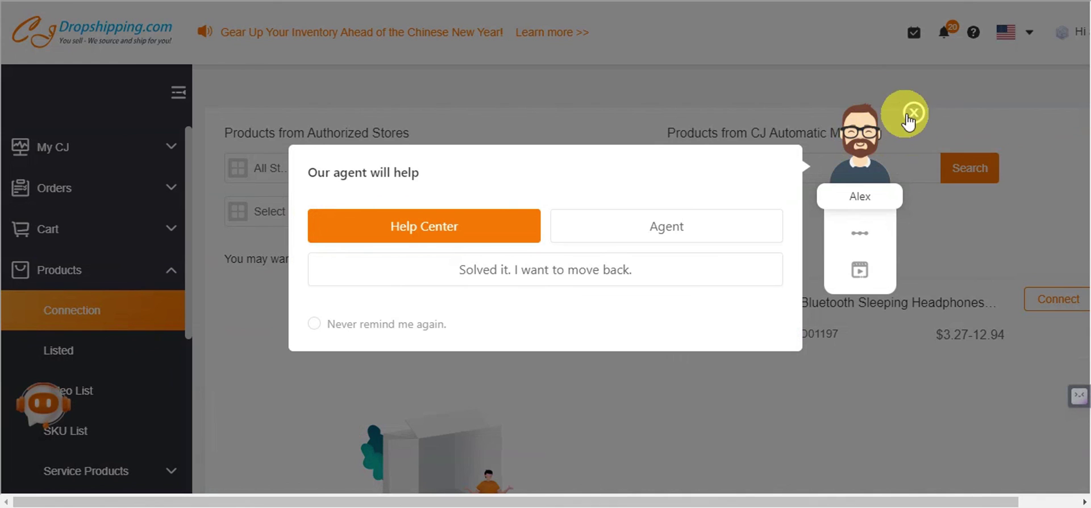
click(913, 112)
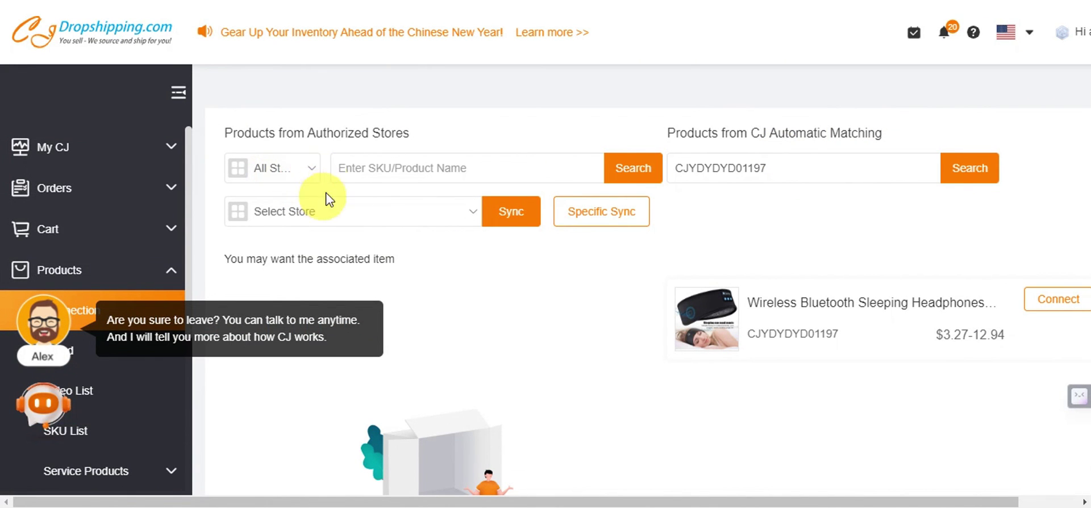